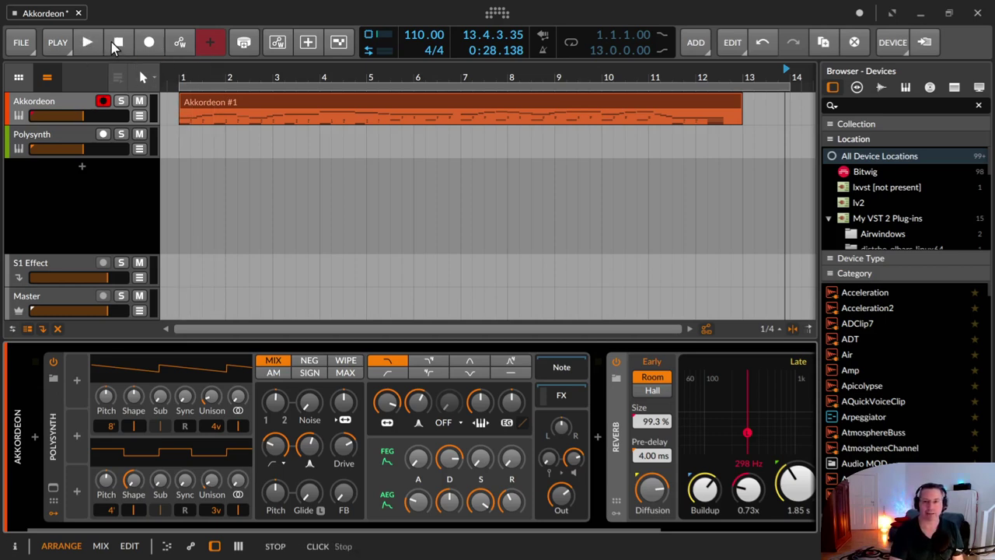
- Stop playback, returning the playhead to the start of the arrangement, and save the project
left_click(115, 47)
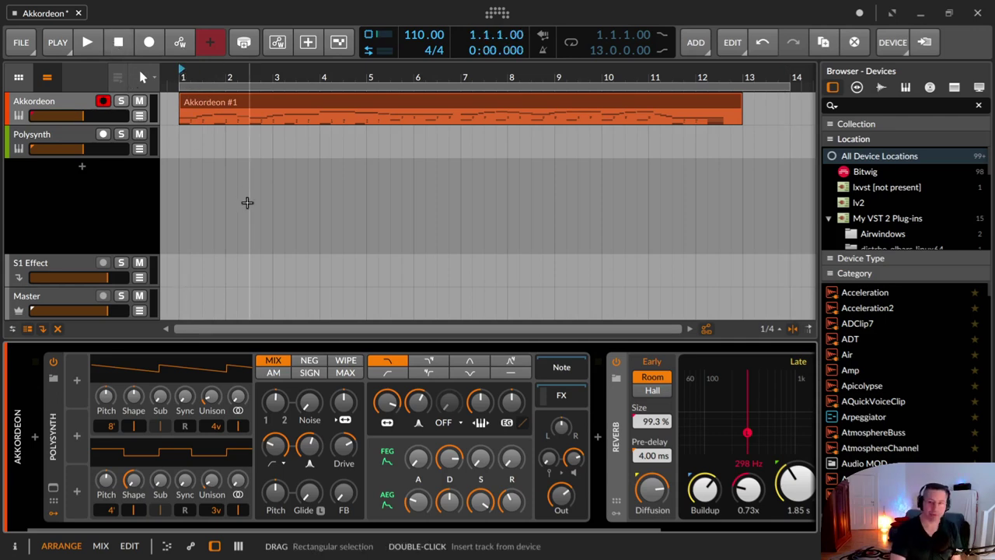
key("ctrl+s")
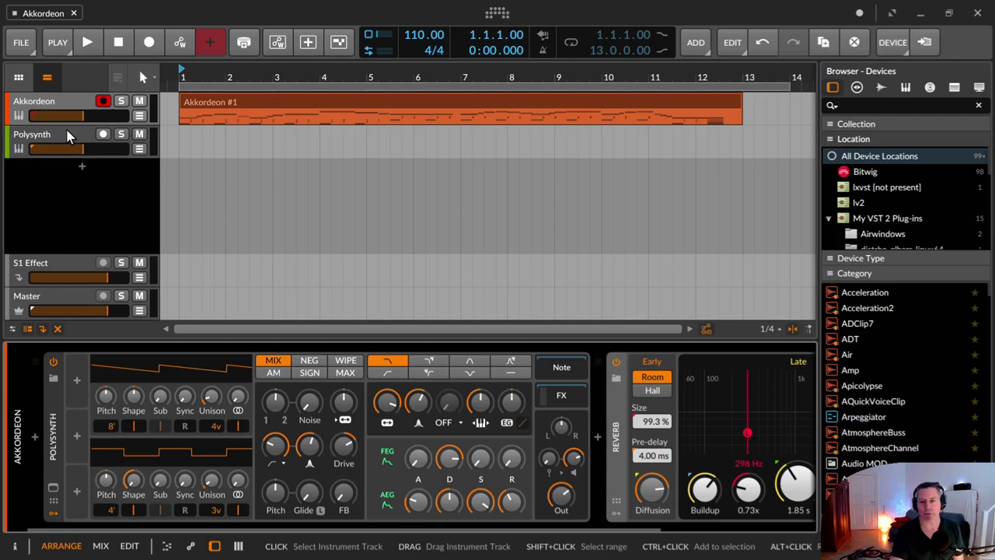
- Select and solo the Polysynth track and hide the modulator slots of its Polysynth device
left_click(51, 102)
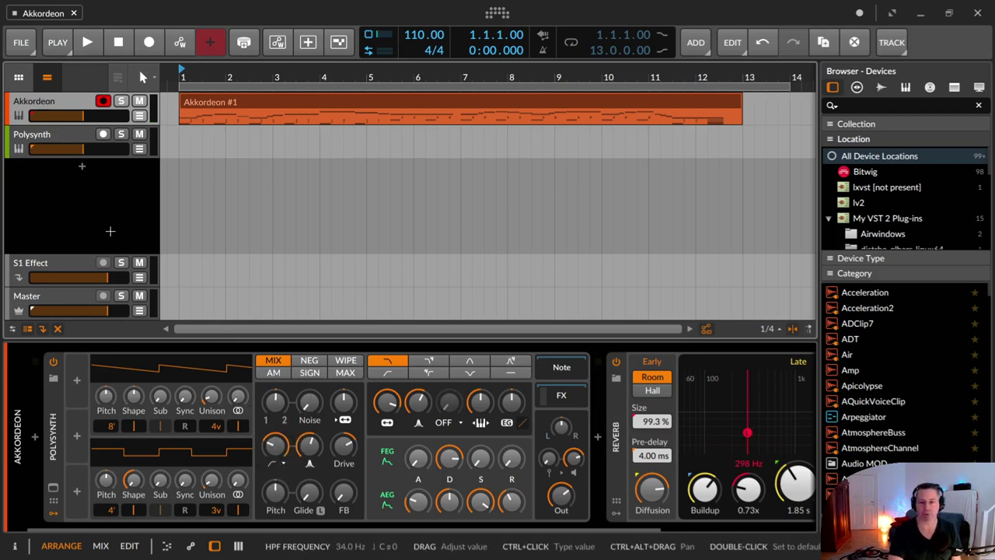
left_click(49, 132)
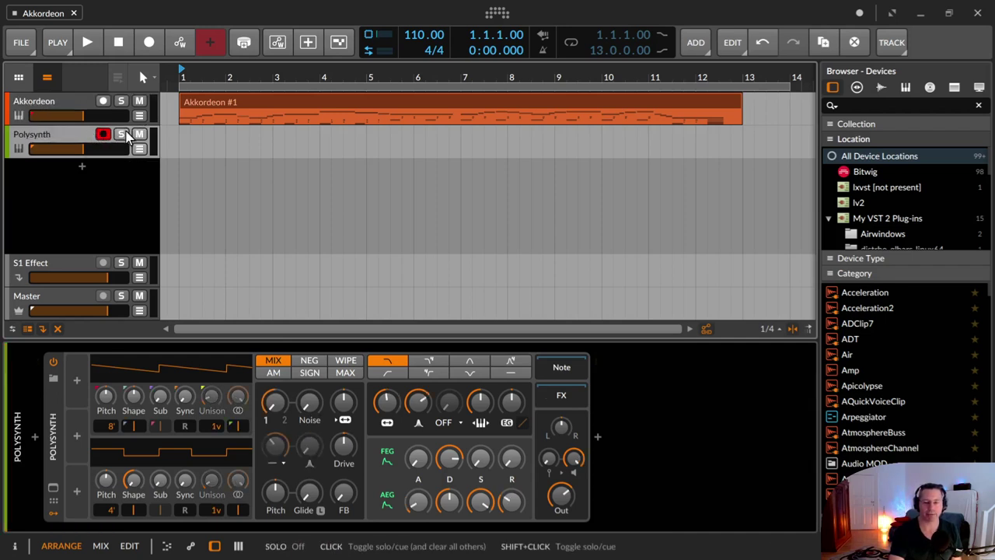
left_click(124, 135)
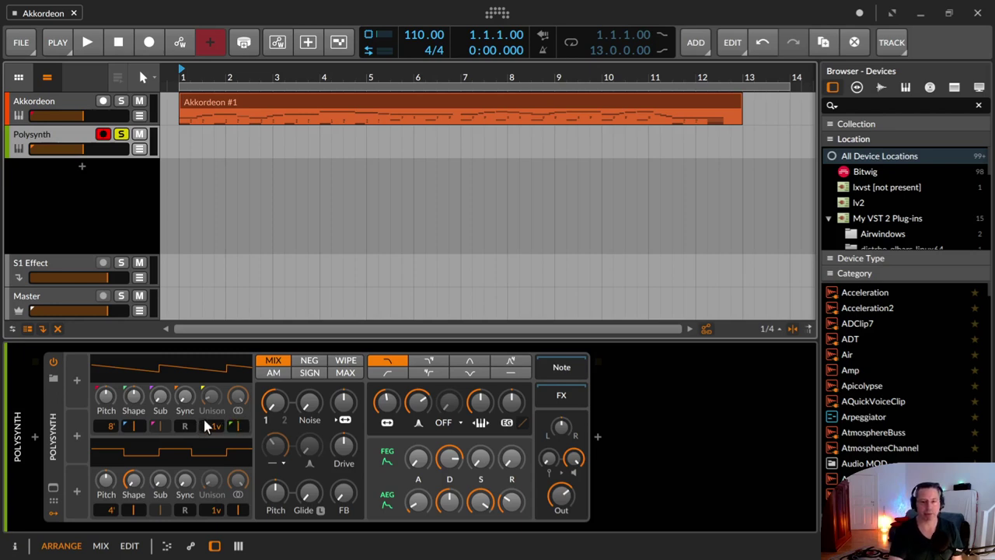
left_click(51, 513)
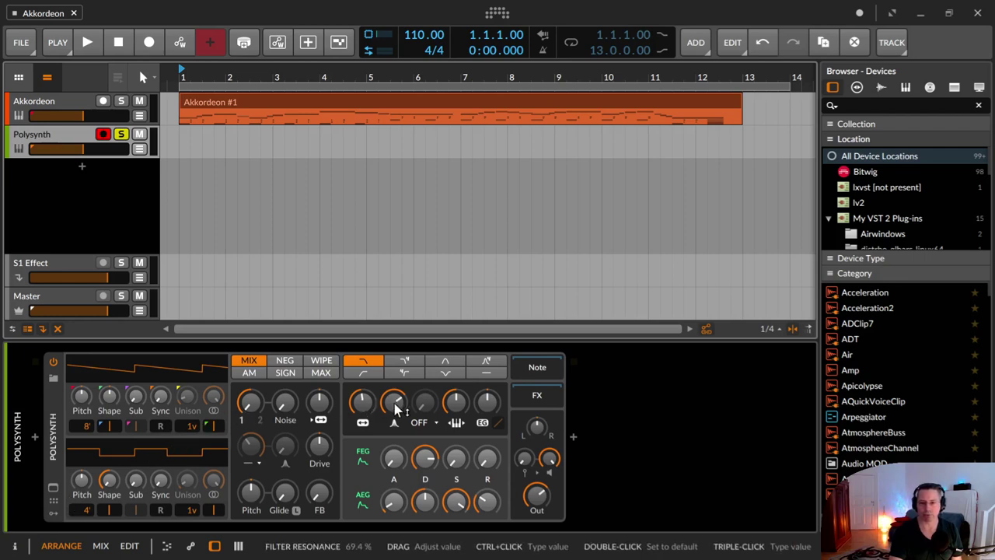
- Lower the filter resonance to 0%, raise the cutoff, and give oscillator 1 six unison voices at the 4' octave
left_click_drag(393, 402, 367, 372)
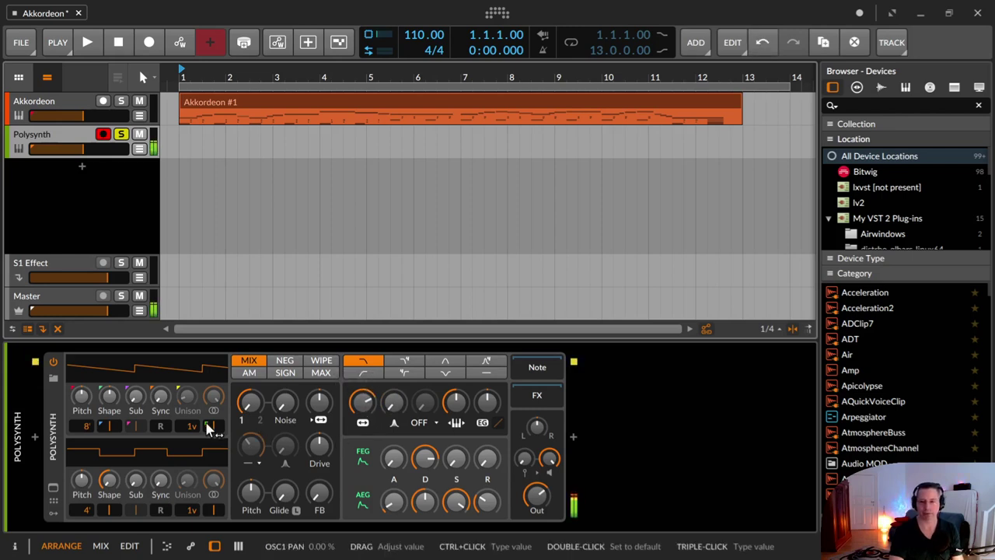
left_click_drag(192, 433, 218, 397)
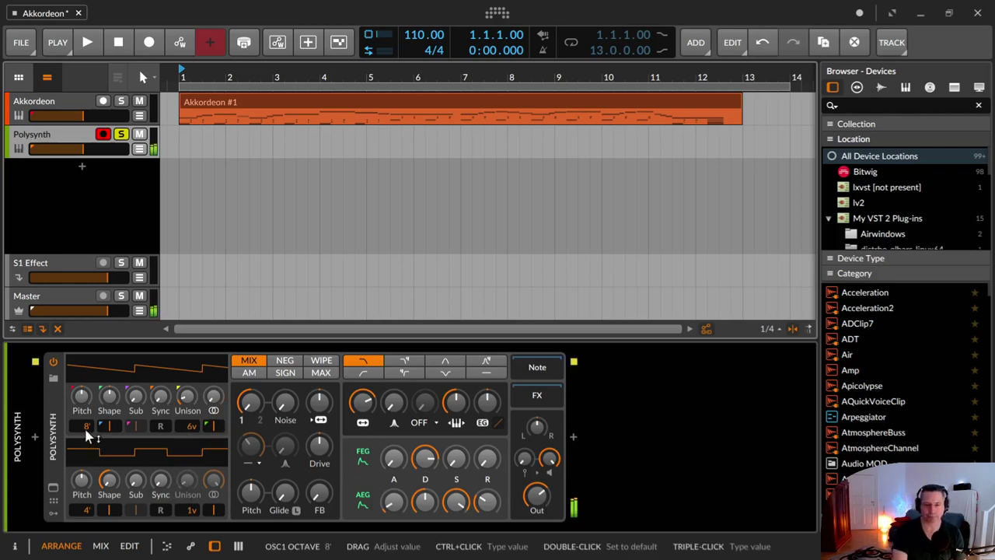
left_click_drag(86, 425, 86, 443)
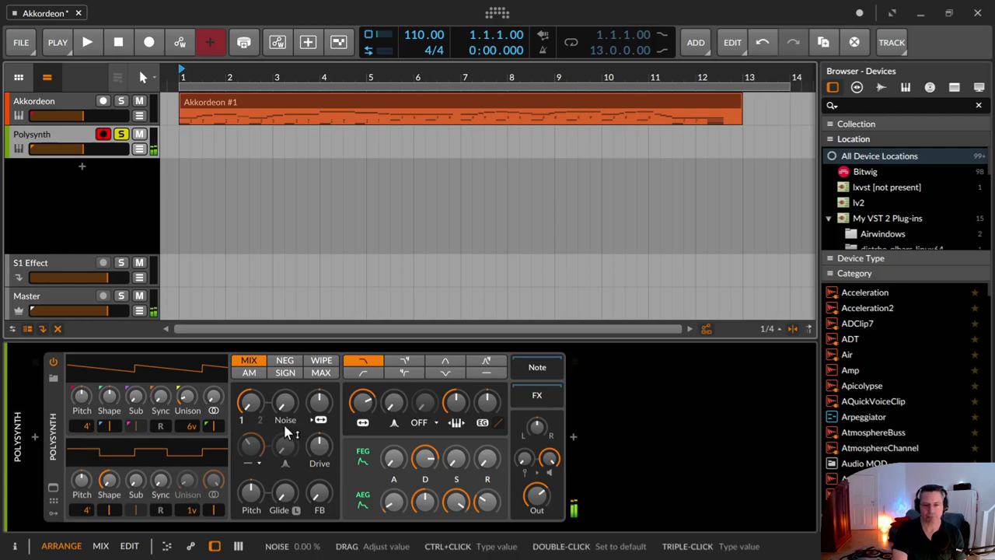
- Balance the oscillator mix evenly at 50% and set oscillator 2 to four unison voices at the 8' octave
left_click_drag(250, 404, 250, 398)
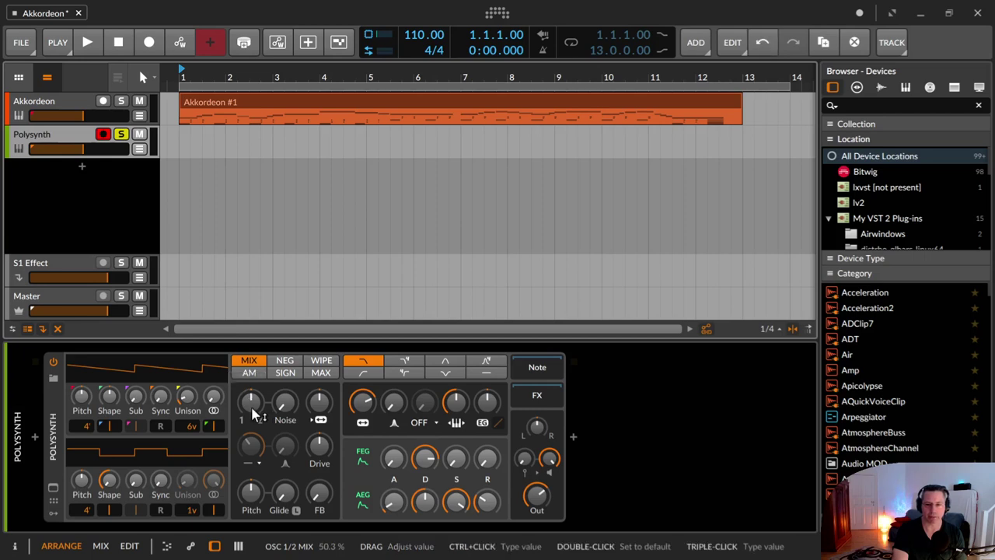
double_click(251, 408)
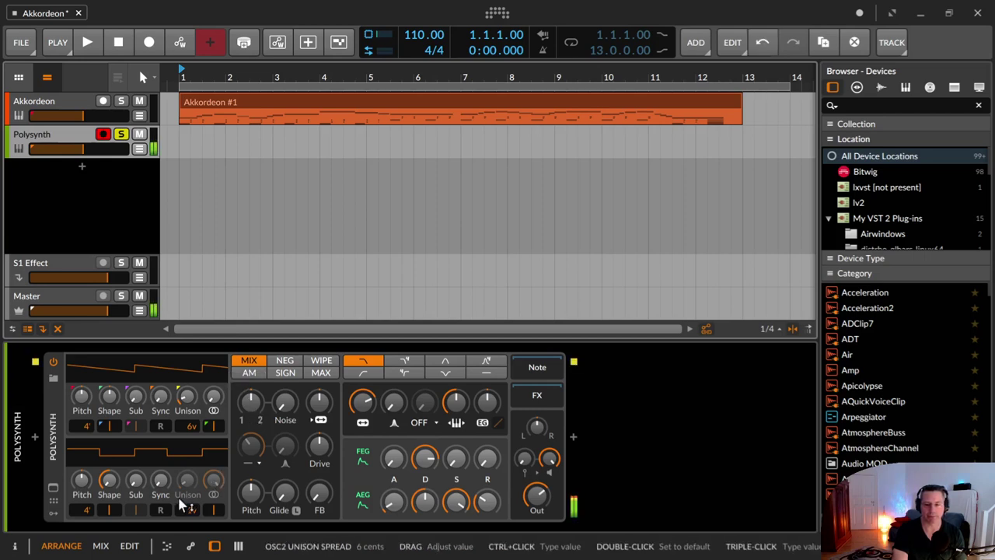
left_click_drag(191, 510, 214, 543)
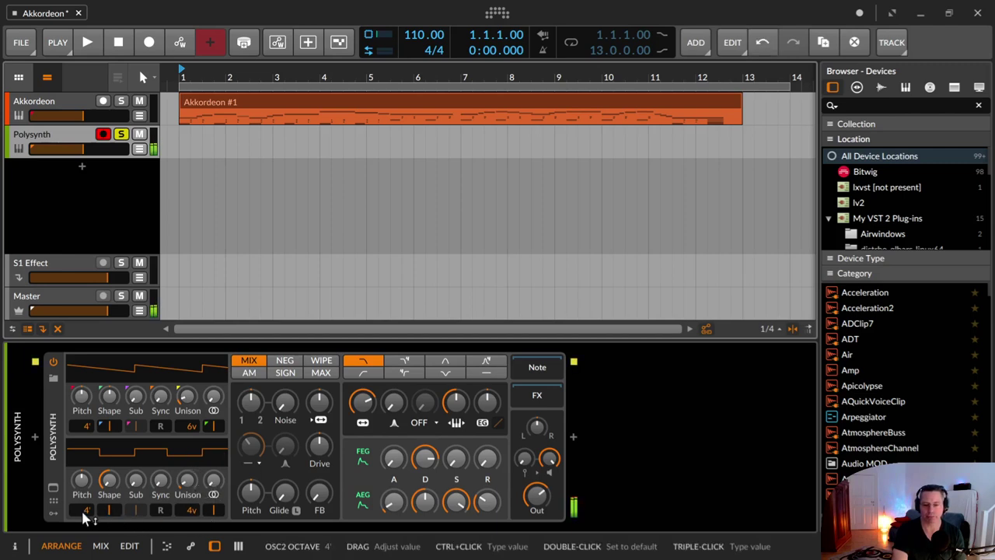
left_click_drag(83, 513, 106, 511)
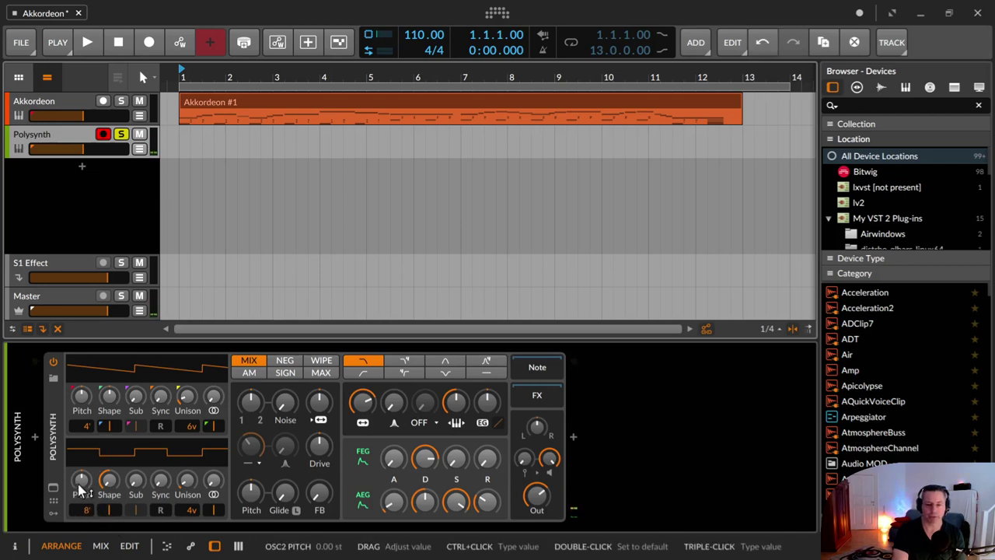
- Detune and slightly widen oscillator 2, and raise the pre-filter drive to about +9.4 dB
left_click_drag(84, 488, 80, 480)
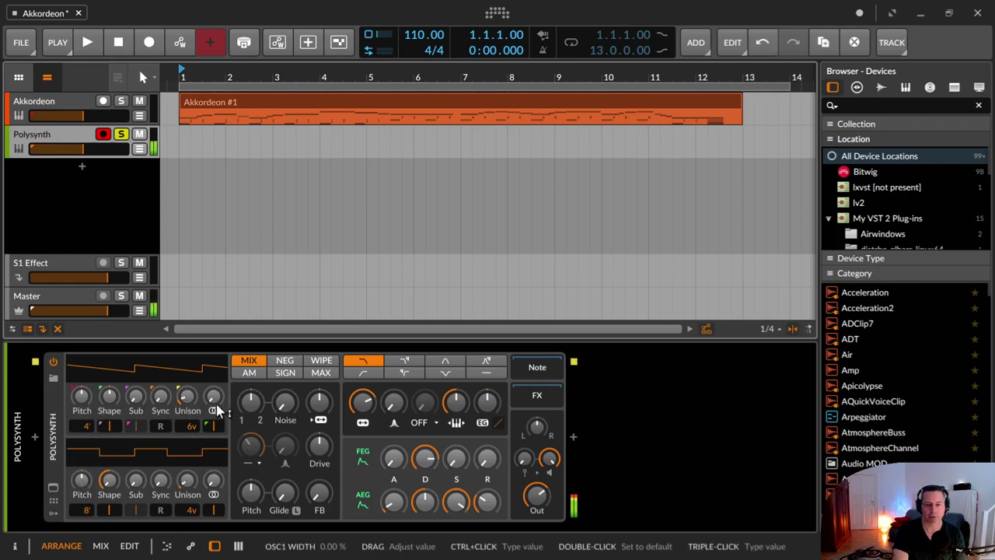
left_click_drag(213, 480, 213, 474)
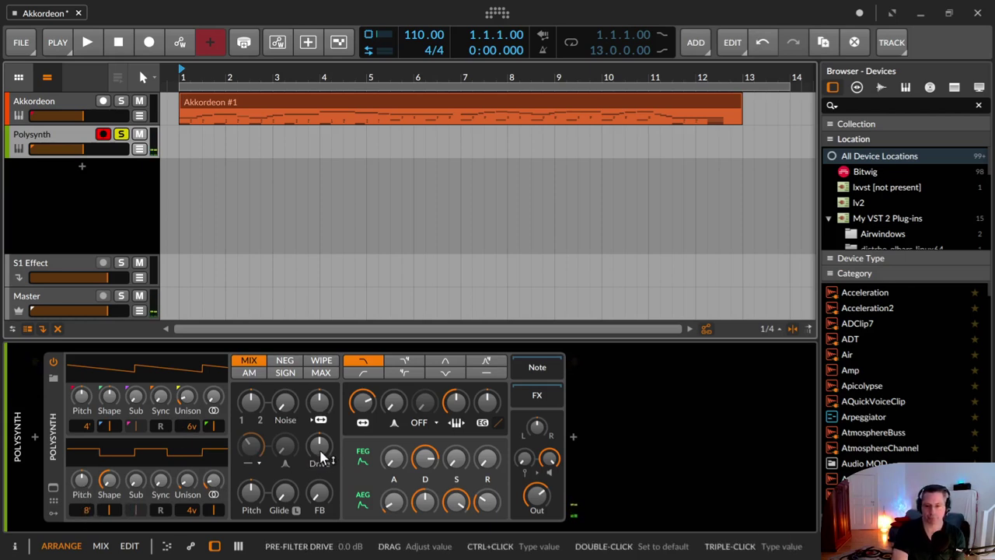
left_click_drag(313, 457, 312, 451)
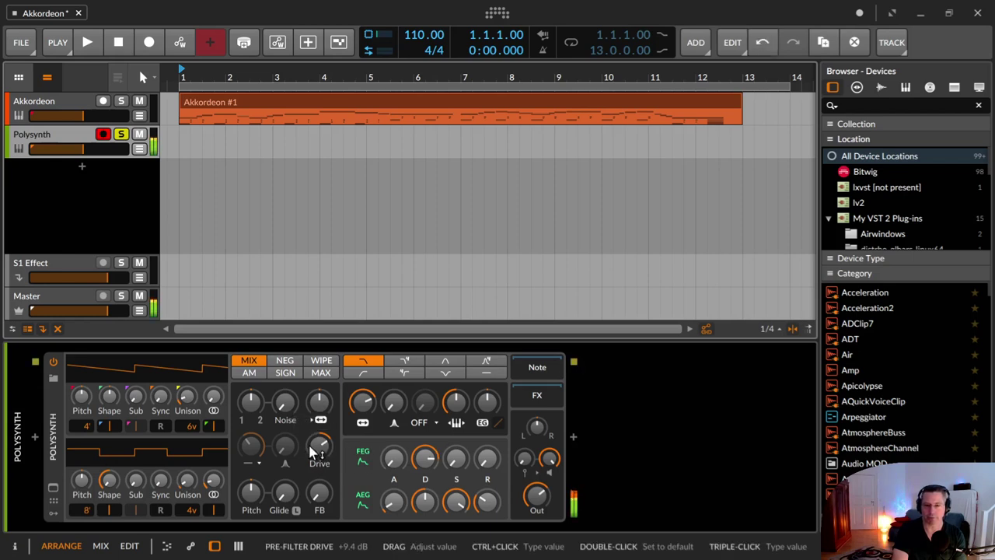
- Fine-tune the pitch and stereo width of both oscillators, with oscillator 2 detuned to about +0.09 st
left_click_drag(214, 398, 214, 390)
left_click_drag(80, 480, 81, 481)
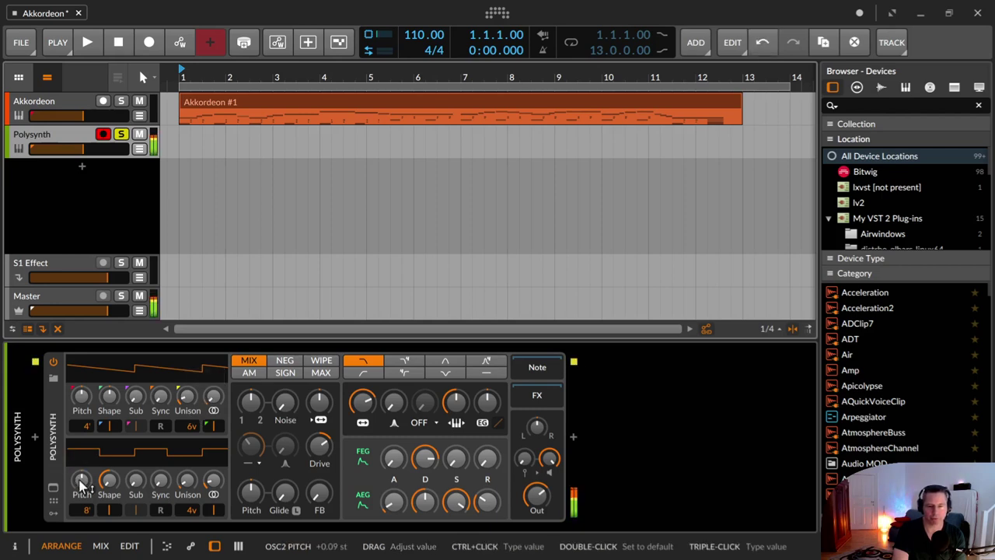
left_click_drag(82, 397, 81, 398)
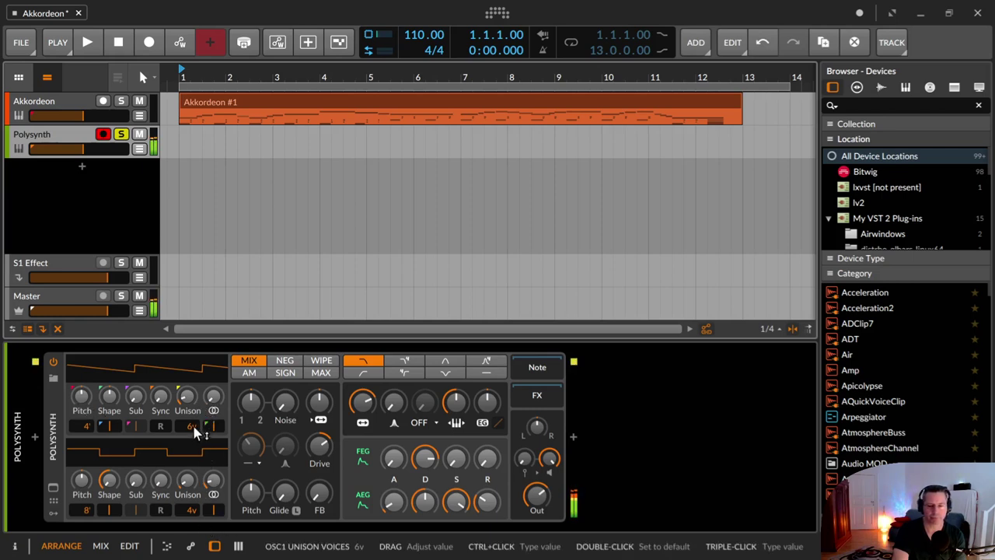
left_click_drag(199, 507, 199, 507)
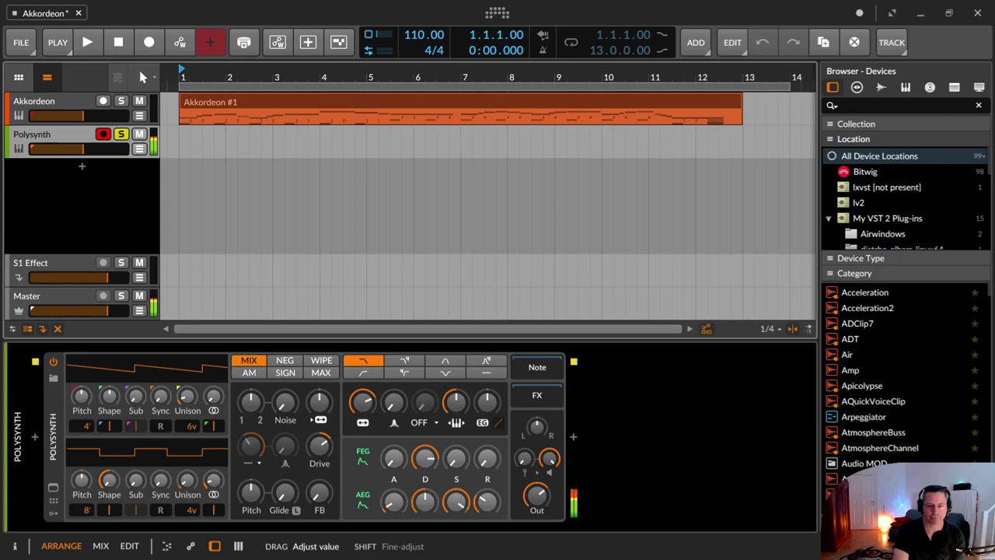
left_click_drag(212, 479, 212, 480)
left_click_drag(213, 397, 213, 397)
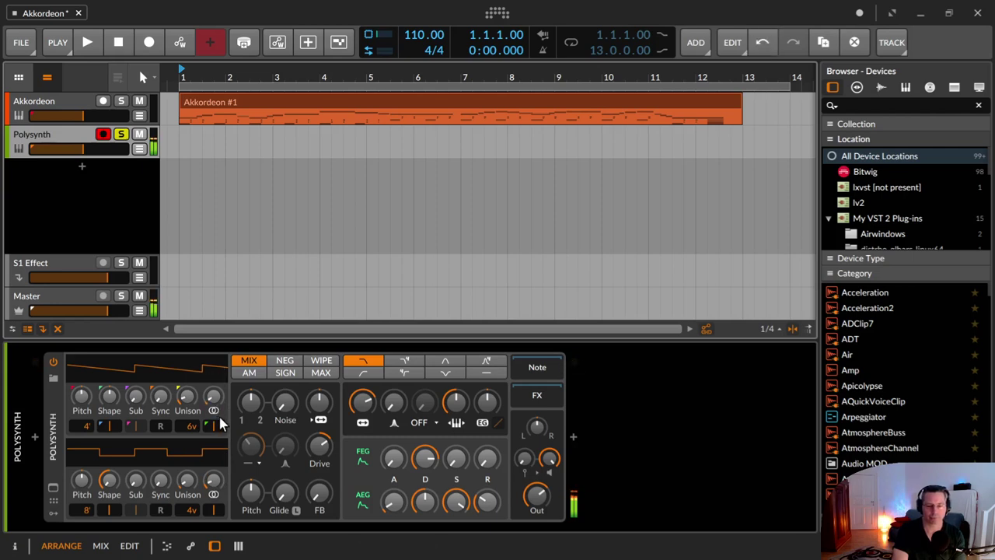
- Open the filter cutoff fully and lengthen the attack and release of the amplitude envelope
left_click_drag(374, 412, 369, 389)
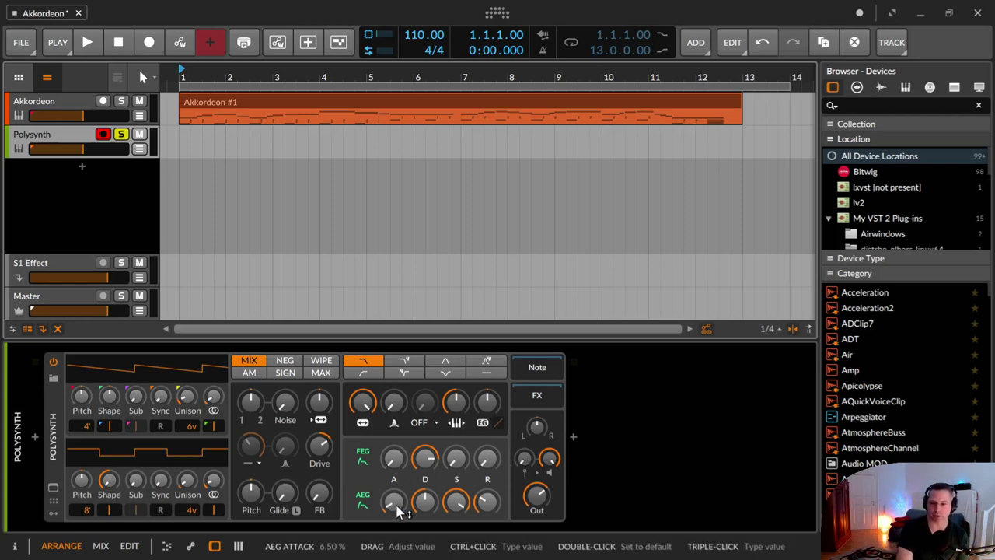
left_click_drag(402, 511, 395, 456)
left_click_drag(487, 504, 485, 507)
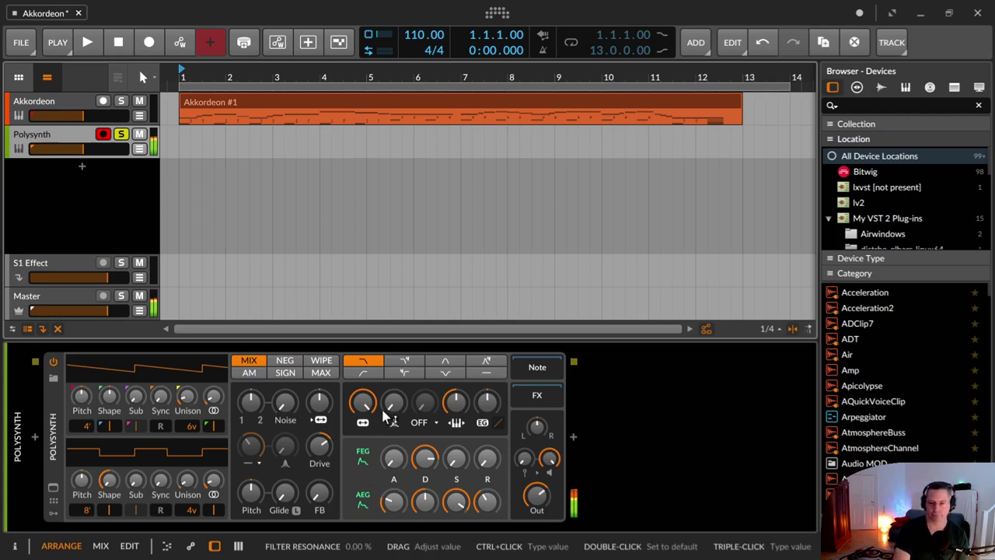
- Raise the filter resonance to about 38% and readjust the stereo width of both oscillators
left_click_drag(391, 415, 391, 403)
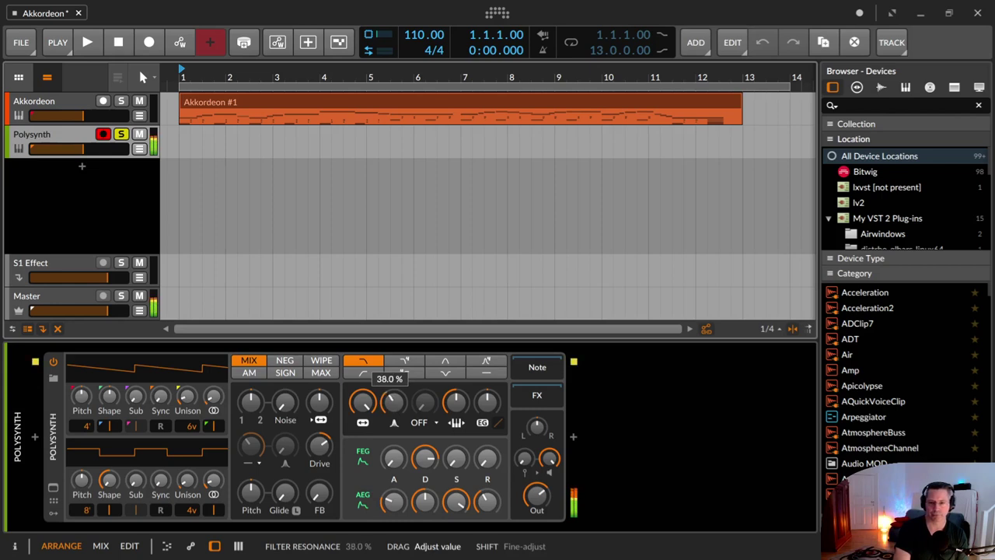
left_click_drag(391, 403, 389, 414)
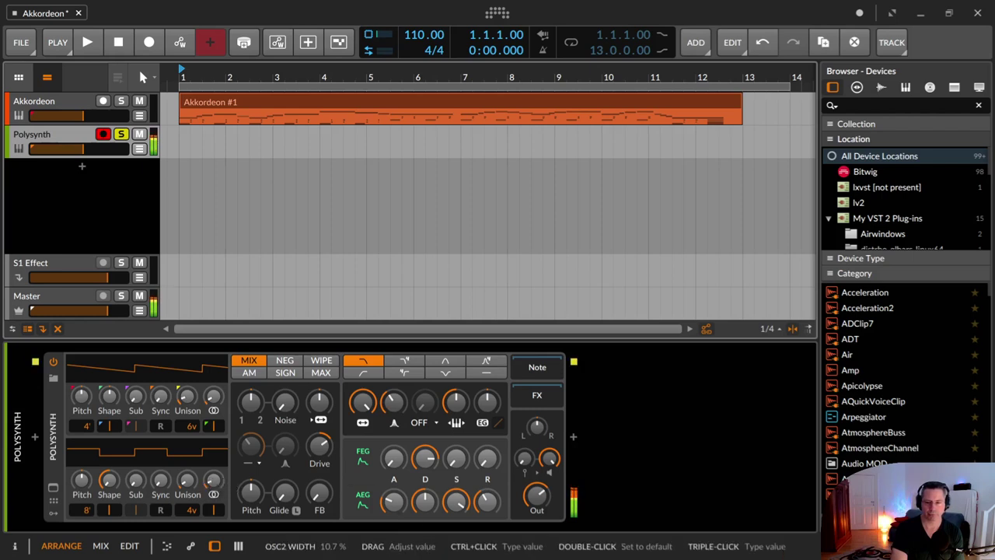
mouse_move(214, 482)
left_mouse_down()
mouse_move(214, 491)
mouse_move(221, 482)
left_mouse_up()
left_click_drag(217, 405, 218, 409)
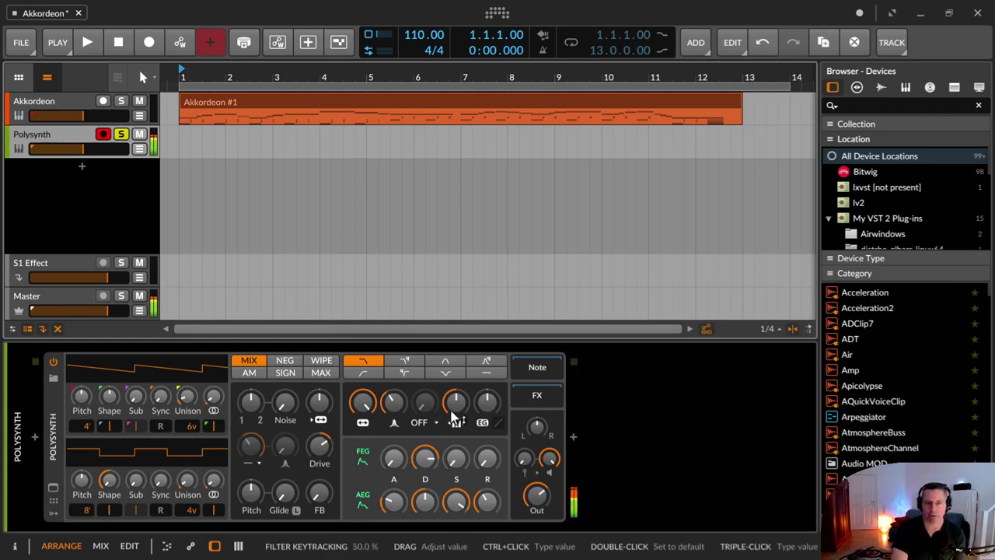
- Insert Bitwig's Chorus effect after the Polysynth in the device chain
left_click(573, 440)
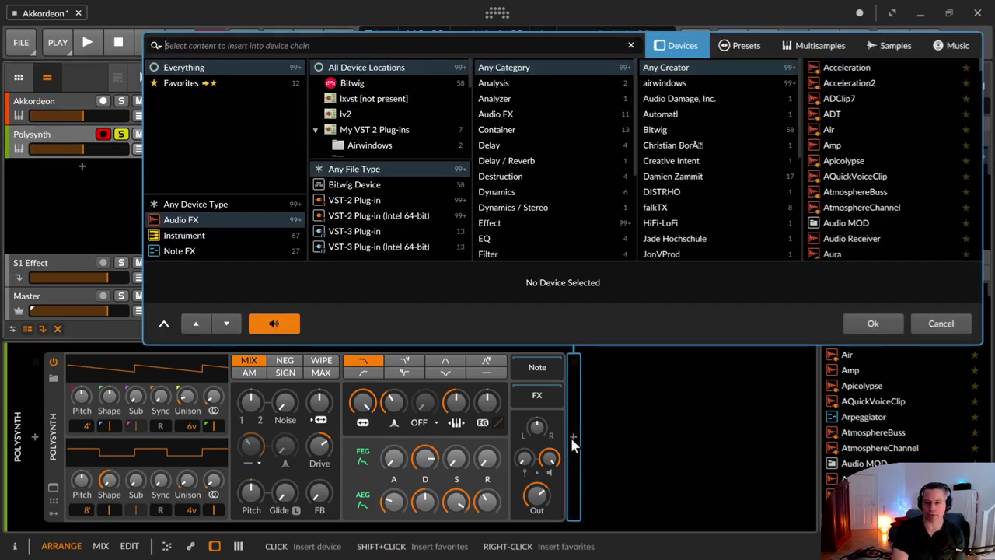
type("chor")
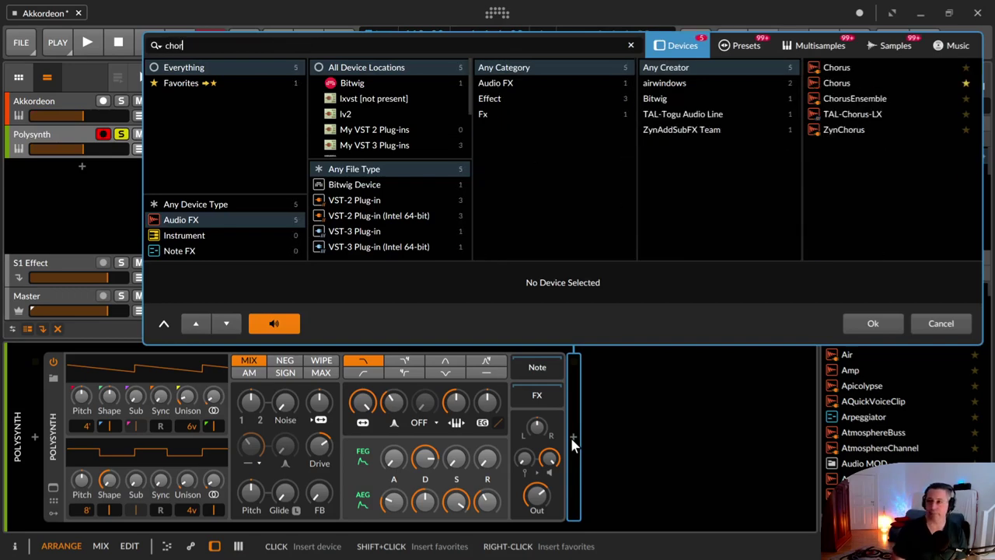
key("Down")
key("Return")
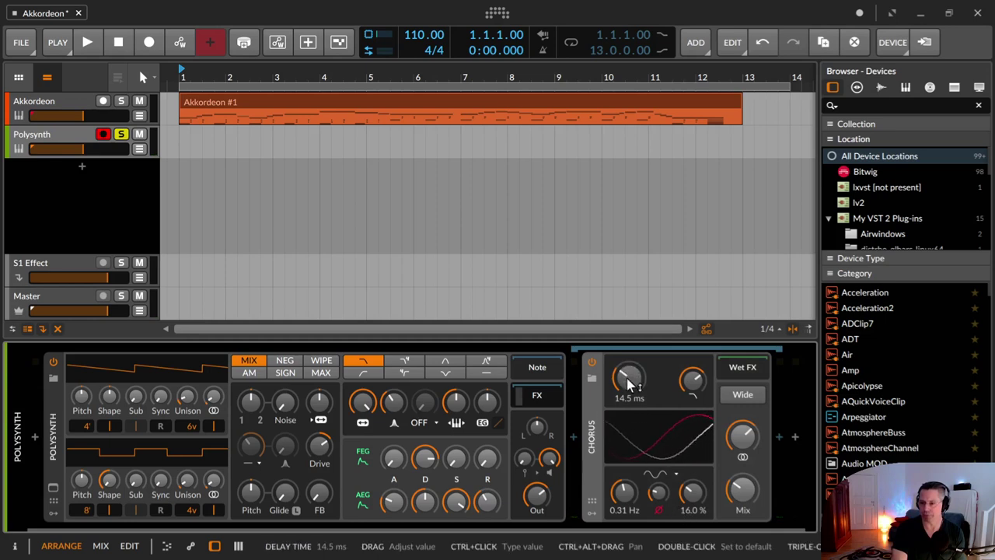
- Set the Chorus delay time to about 10.9 ms and the LFO amount to 27.3%, and adjust its mix
key("ctrl+z")
mouse_move(631, 378)
left_mouse_down()
mouse_move(631, 338)
mouse_move(631, 365)
left_mouse_up()
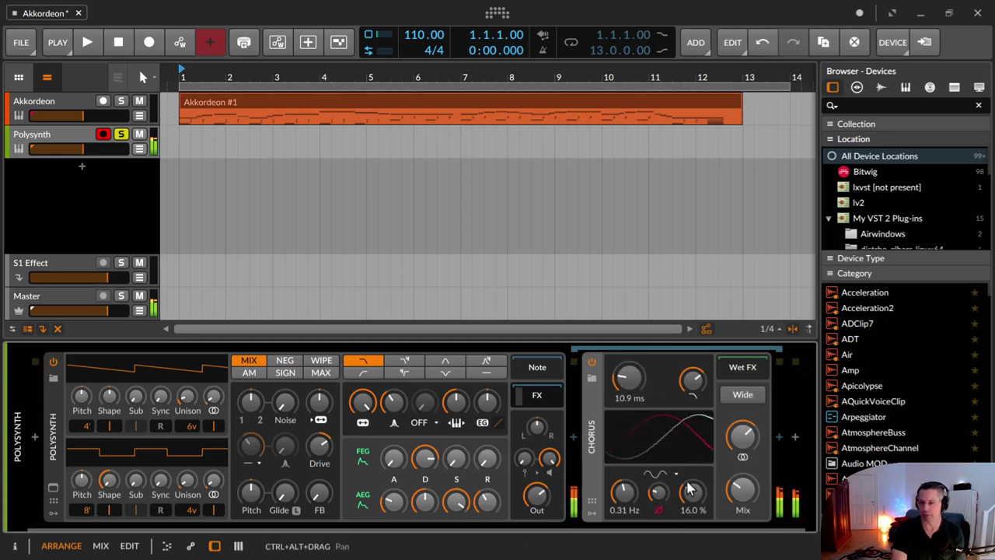
left_click_drag(691, 489, 692, 472)
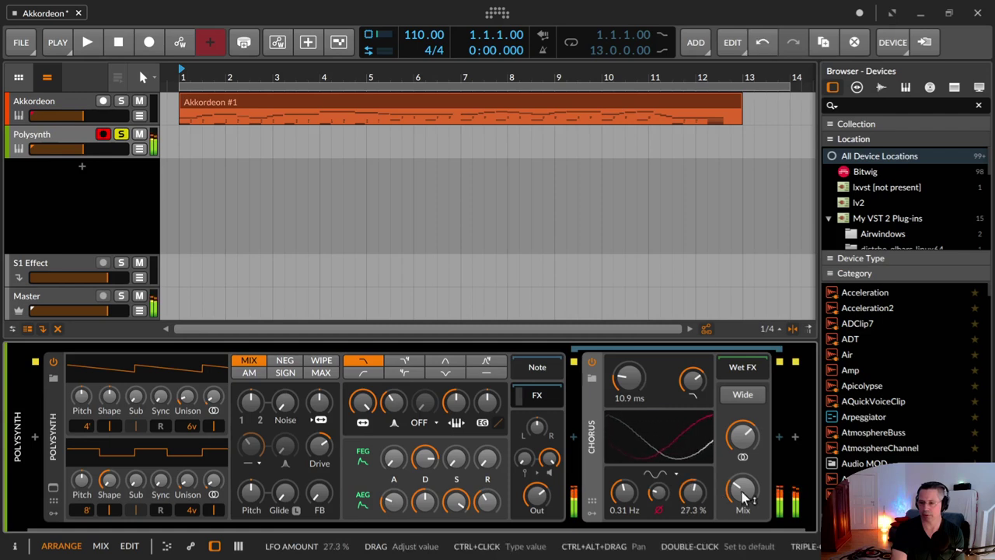
mouse_move(745, 498)
left_mouse_down()
mouse_move(744, 484)
mouse_move(745, 509)
left_mouse_up()
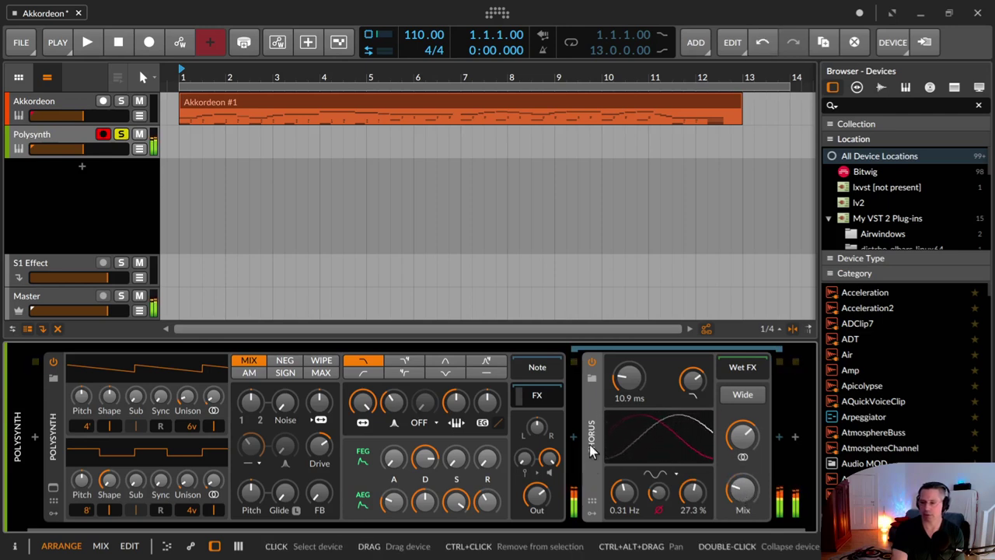
- Try a lower Chorus LFO amount of 13.3% with different width and mix settings
left_click_drag(694, 488, 694, 502)
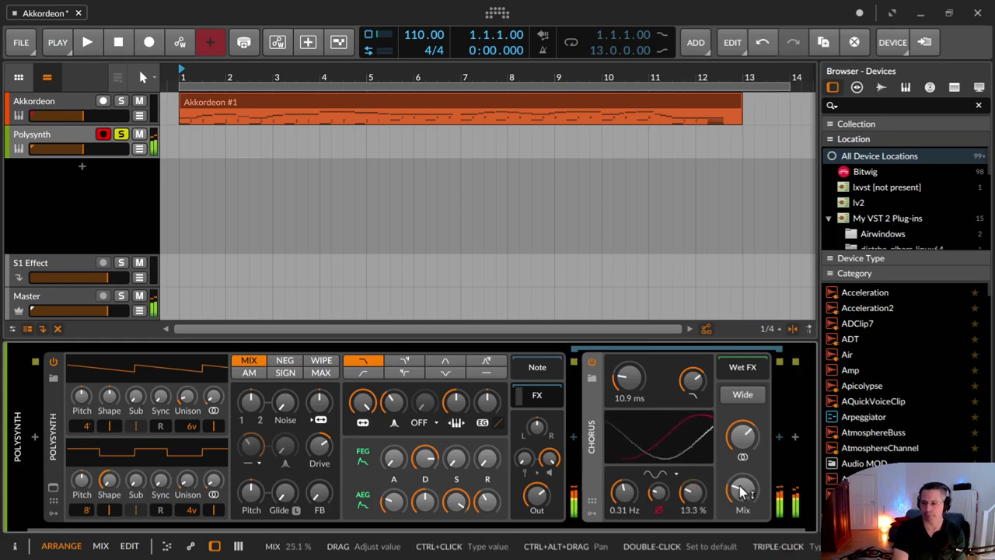
left_click_drag(742, 436, 742, 429)
left_click_drag(742, 488, 742, 496)
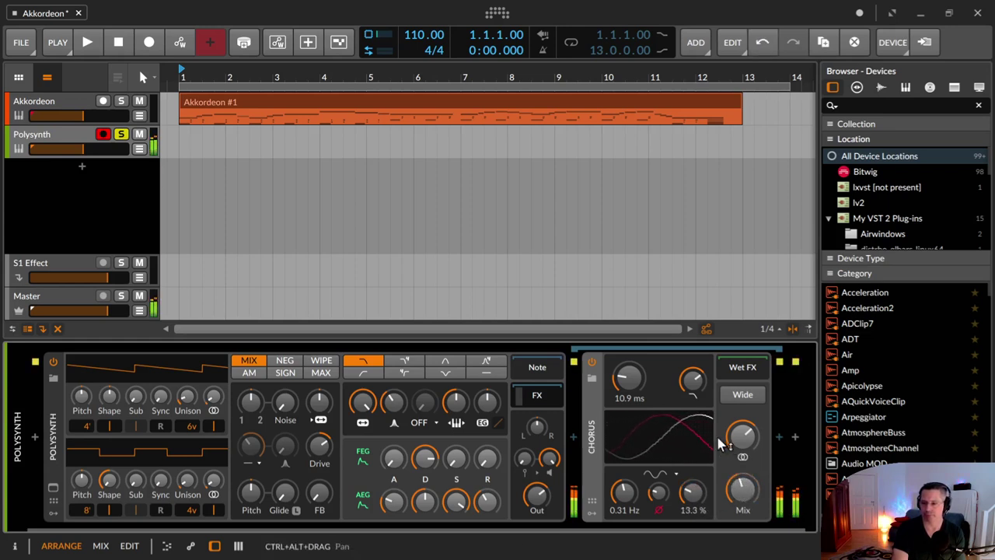
- Readjust the Chorus filter and mix, and raise the LFO amount to about 26.5%
left_click_drag(692, 382, 693, 406)
left_click_drag(738, 492, 739, 527)
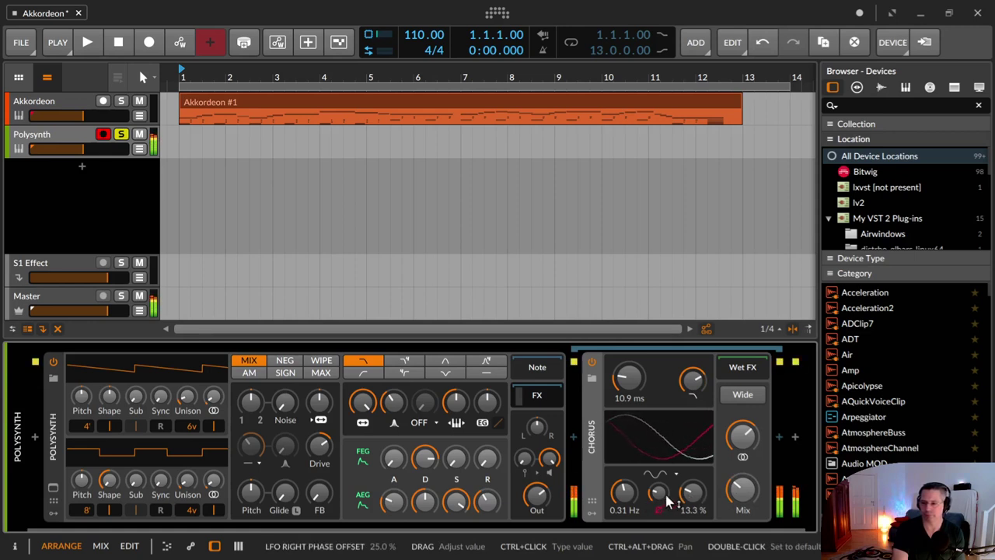
left_click_drag(692, 500, 692, 470)
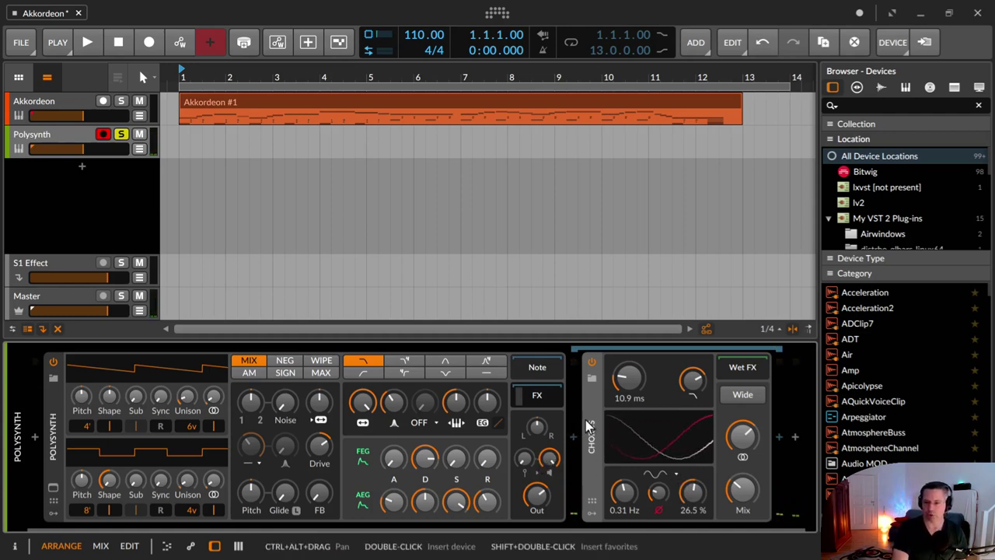
- Hide the Polysynth's FX chain with the Chorus and insert Bitwig's Reverb effect after the Polysynth
key("Delete")
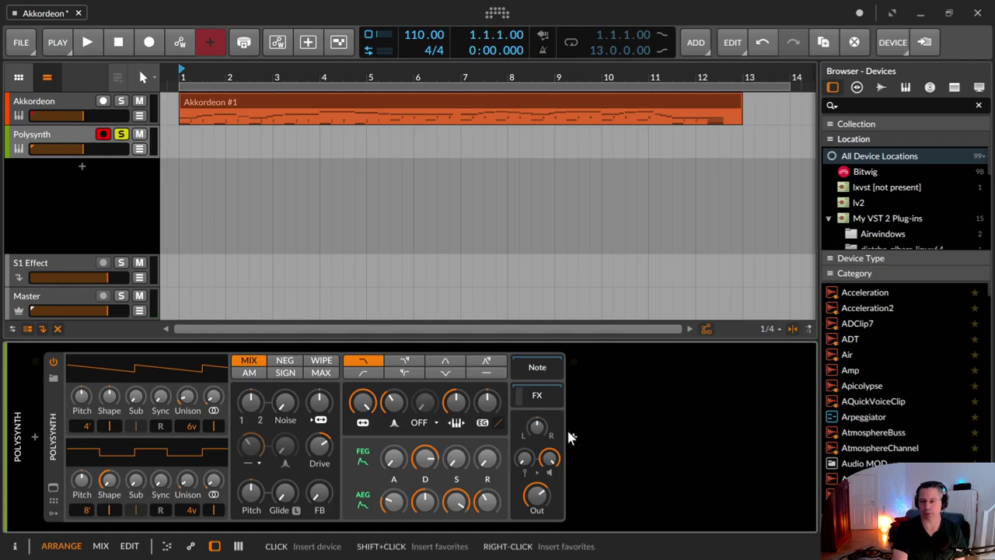
left_click(571, 442)
type("rever")
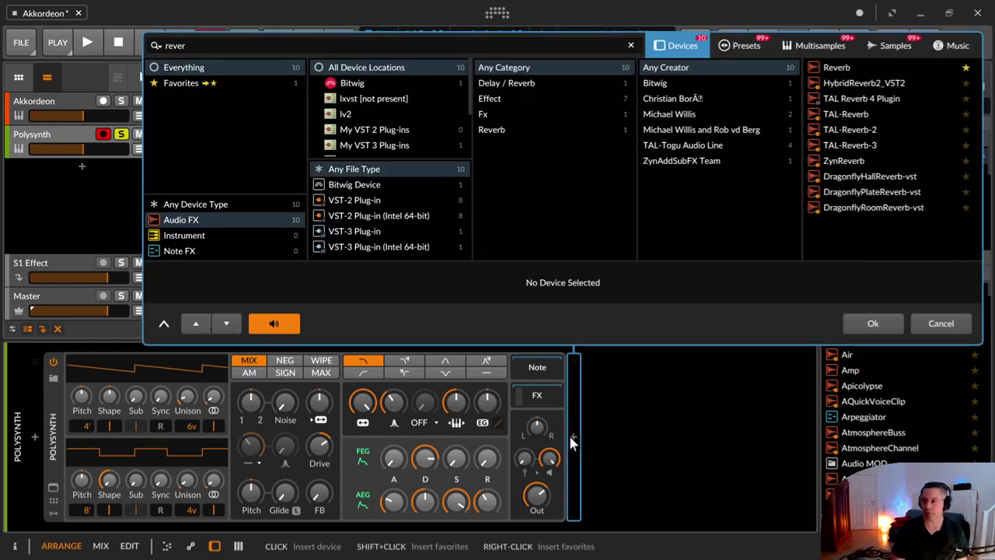
key("Down")
key("Return")
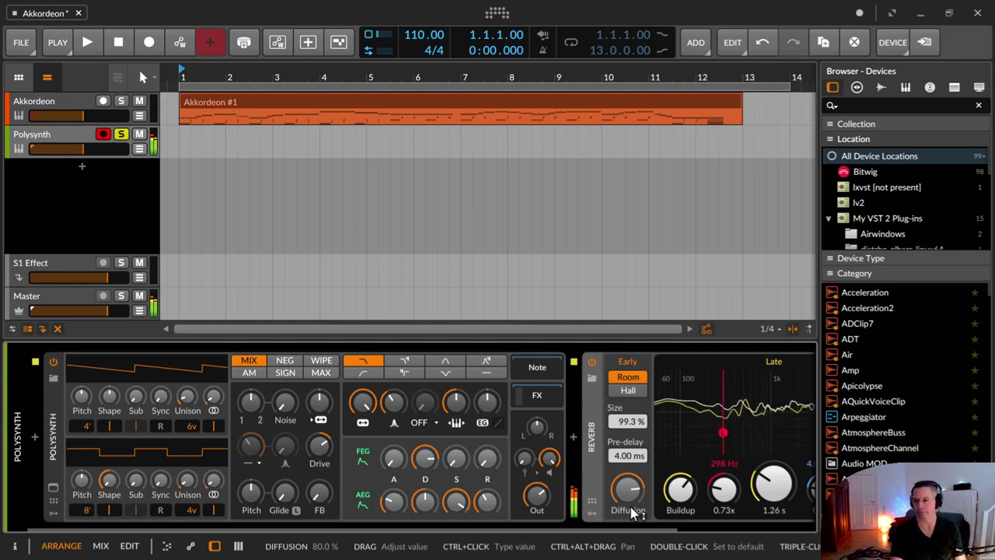
- Review the Reverb's late, width and mix settings and the Polysynth's oscillator mix
left_click_drag(626, 531, 786, 533)
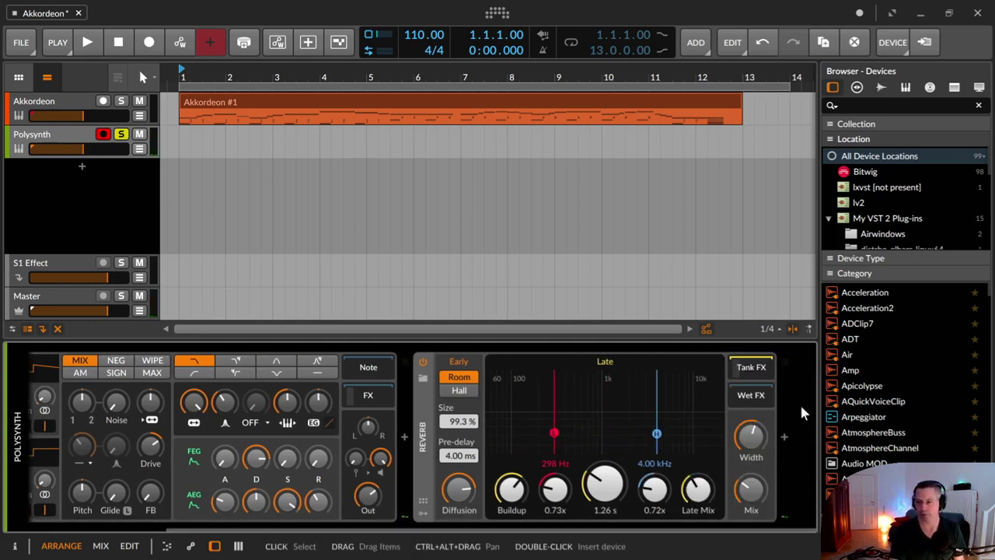
left_click_drag(541, 528, 262, 519)
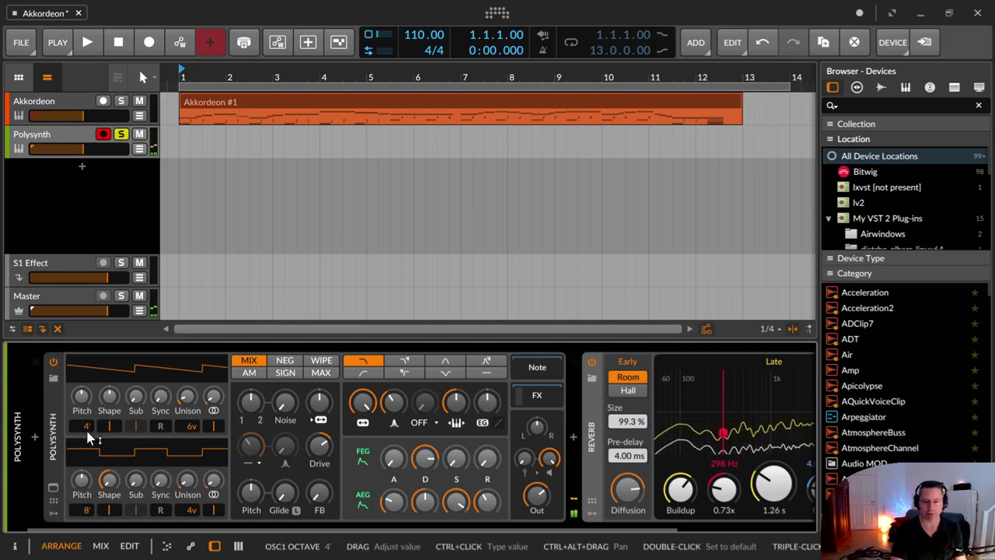
mouse_move(250, 401)
left_mouse_down()
mouse_move(250, 350)
mouse_move(250, 389)
left_mouse_up()
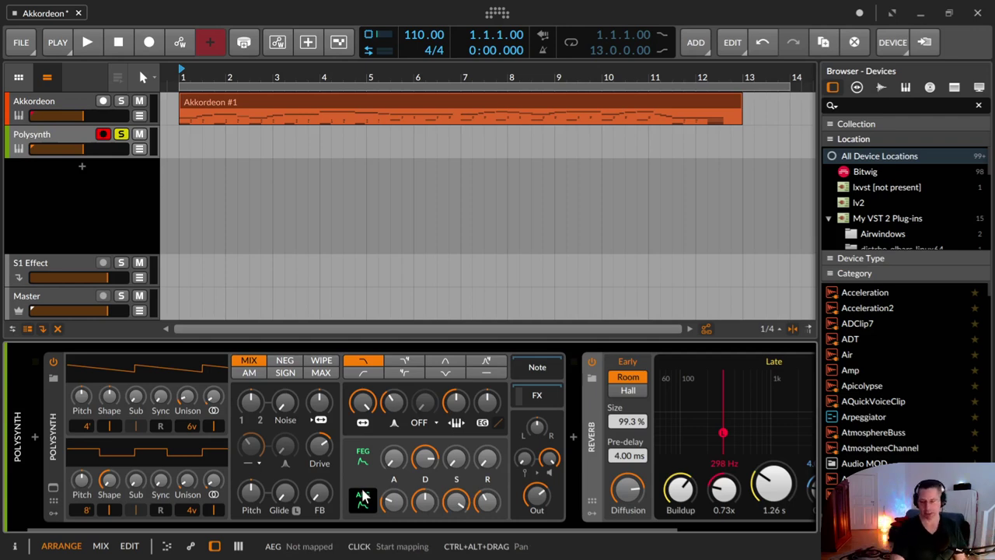
- Show the Polysynth's FX chain to check the Chorus inside it, and hide the chain again
left_click(517, 394)
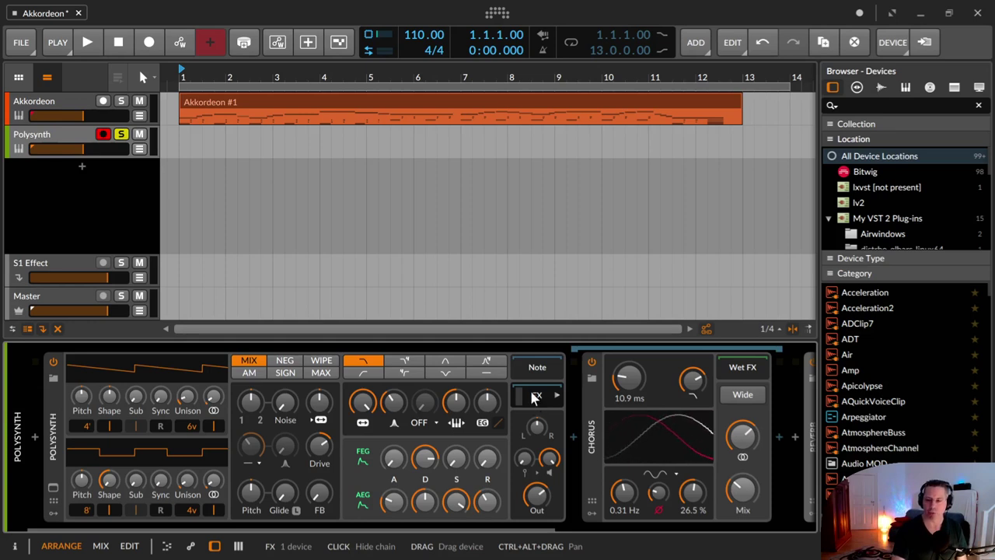
left_click(534, 398)
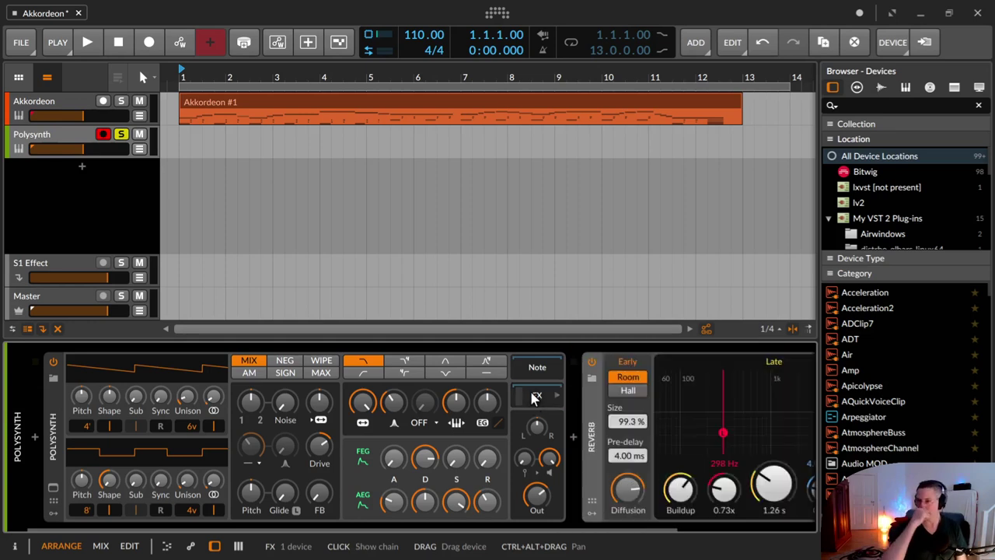